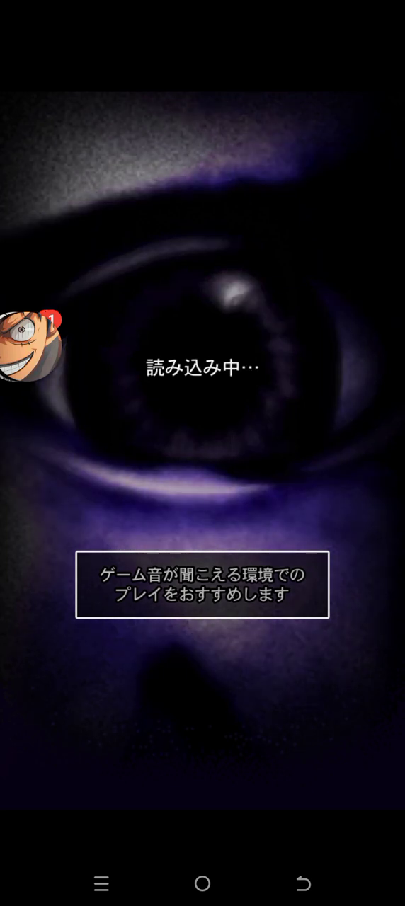
- Dismiss the floating chat heads and accept Ao Oni's terms of use
click(28, 346)
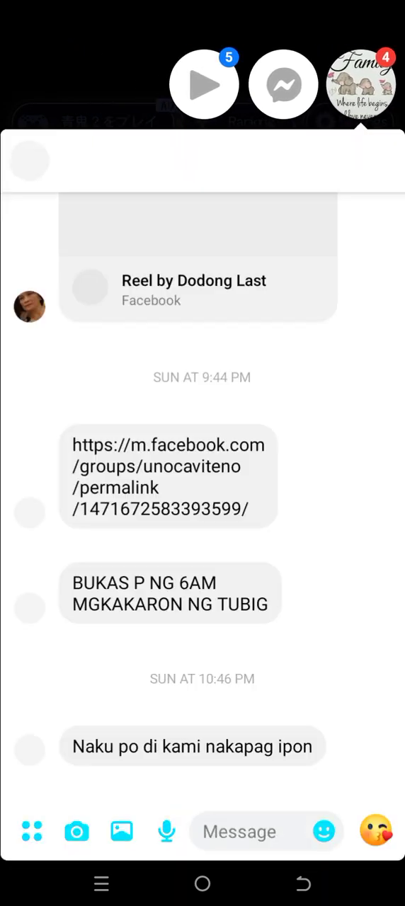
drag(363, 84, 202, 800)
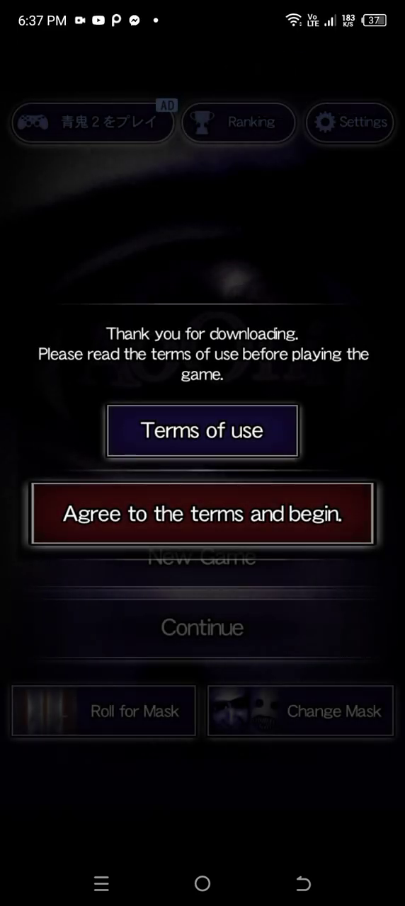
click(202, 513)
- Turn on Do Not Disturb and start a new game
drag(318, 7, 318, 425)
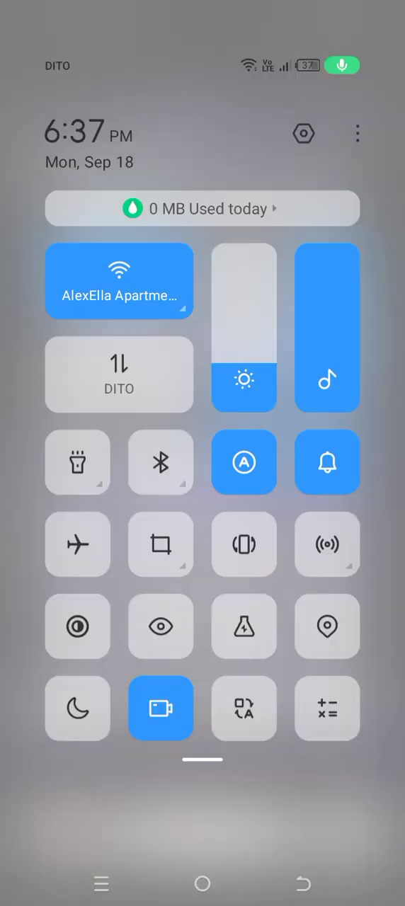
click(77, 695)
key(Escape)
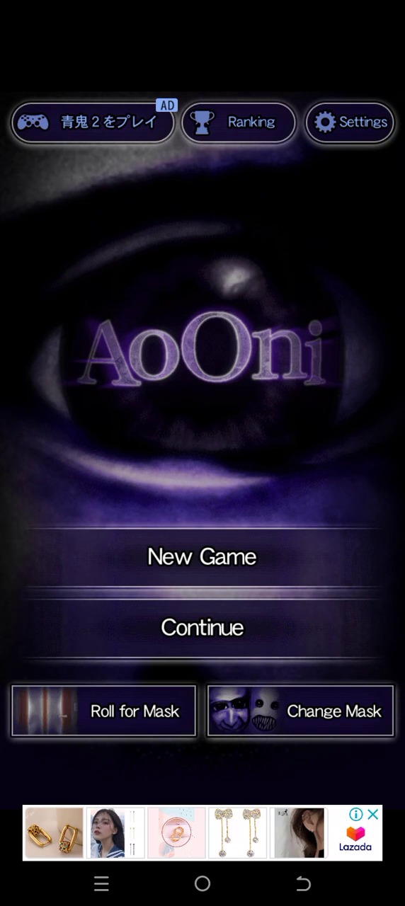
click(202, 559)
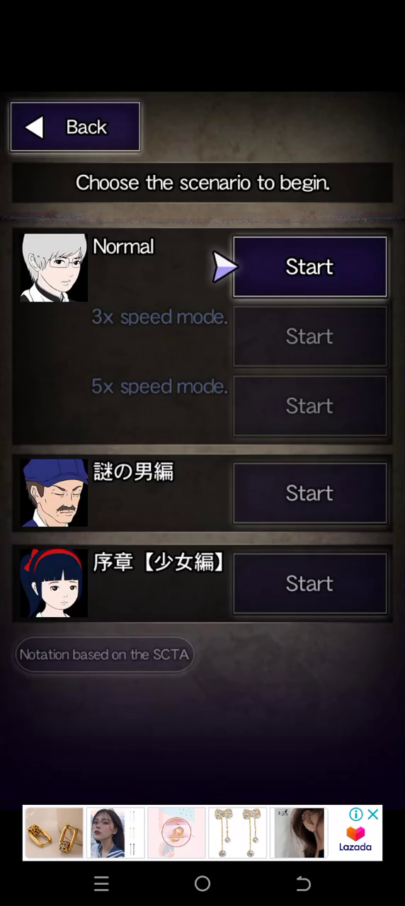
- Choose the Normal scenario and rename the hero from Hiroshi to DOMINIC
click(310, 267)
click(290, 560)
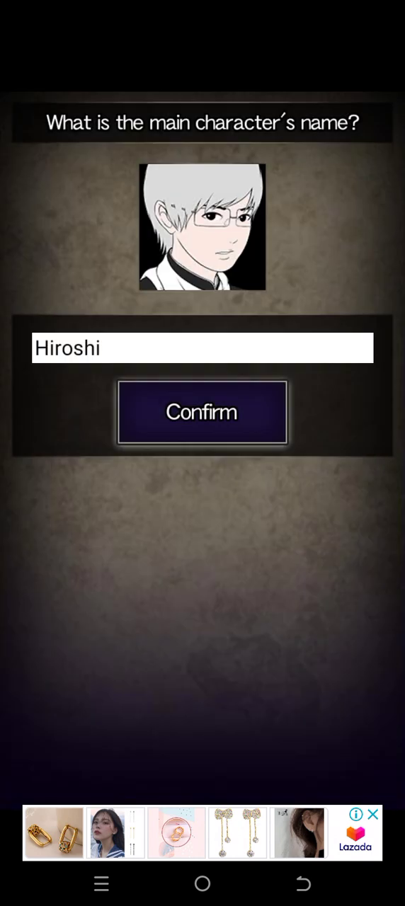
key(ctrl+a)
key(BackSpace)
click(202, 348)
text(Hiroshi)
key(BackSpace)
key(BackSpace)
key(BackSpace)
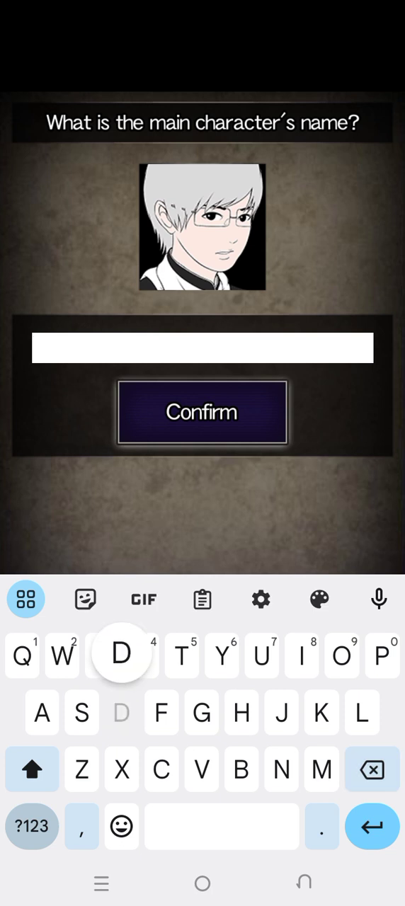
text(DOMIN)
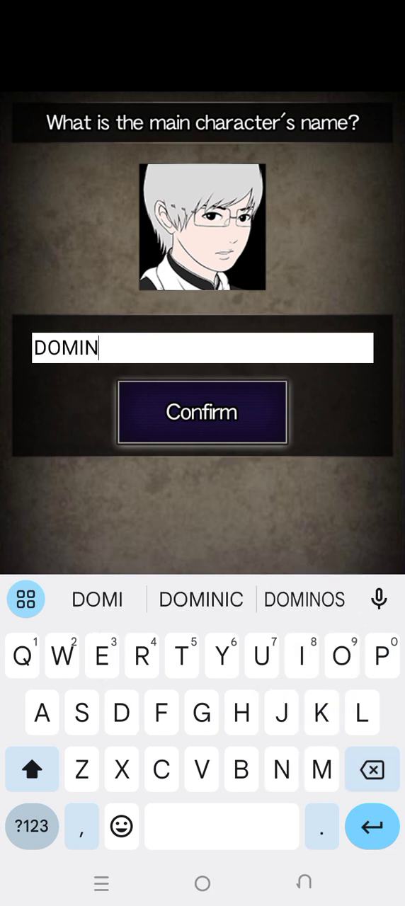
text(IC)
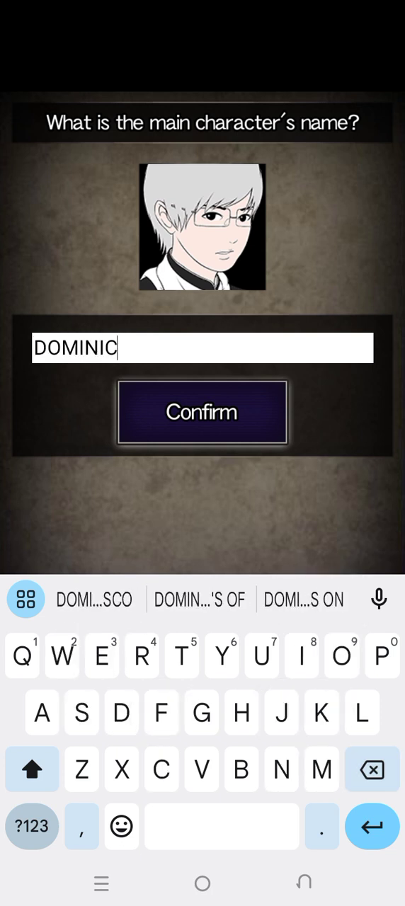
click(201, 412)
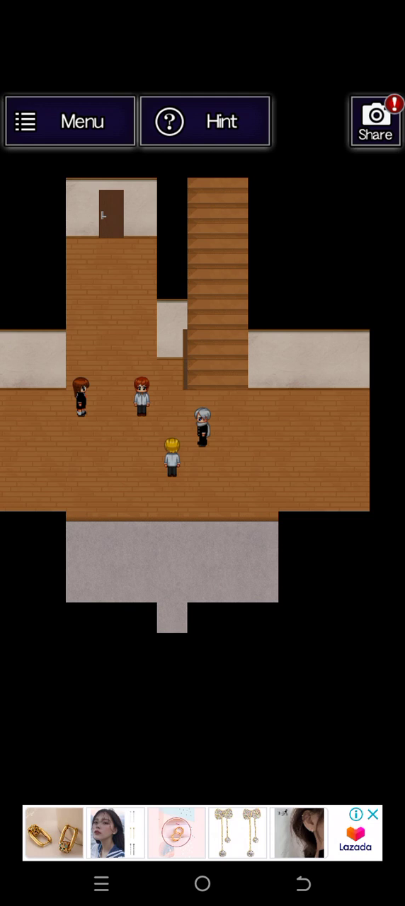
- Advance the friends' hallway dialogue until Takeshi calls after the departing DOMINIC
click(203, 453)
click(202, 453)
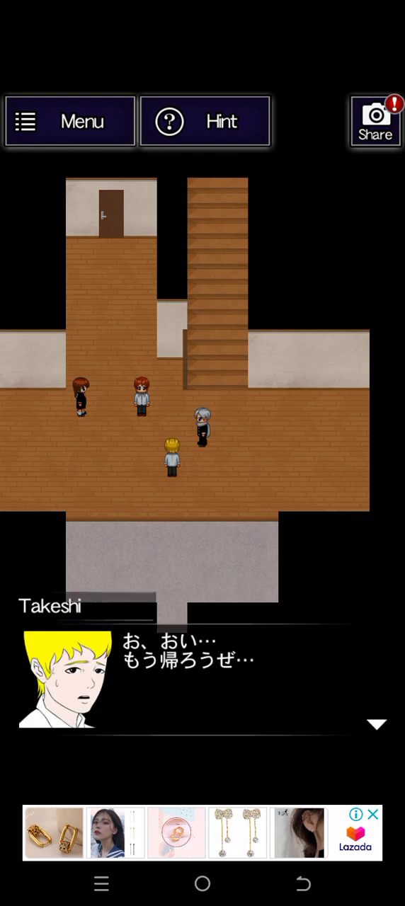
click(202, 453)
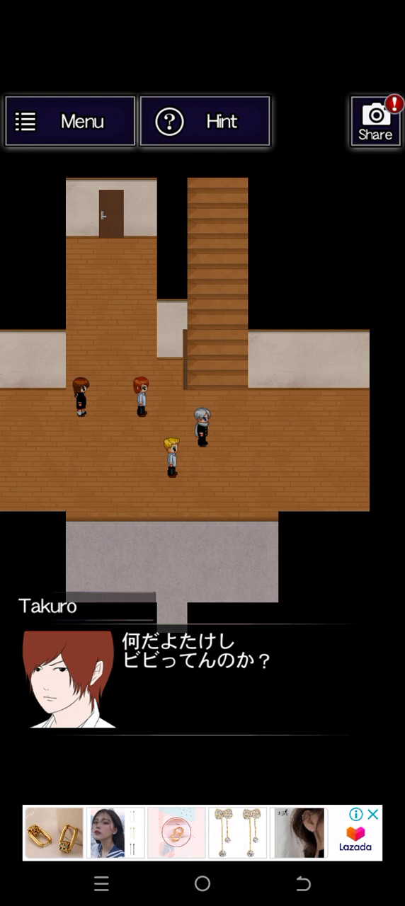
click(202, 453)
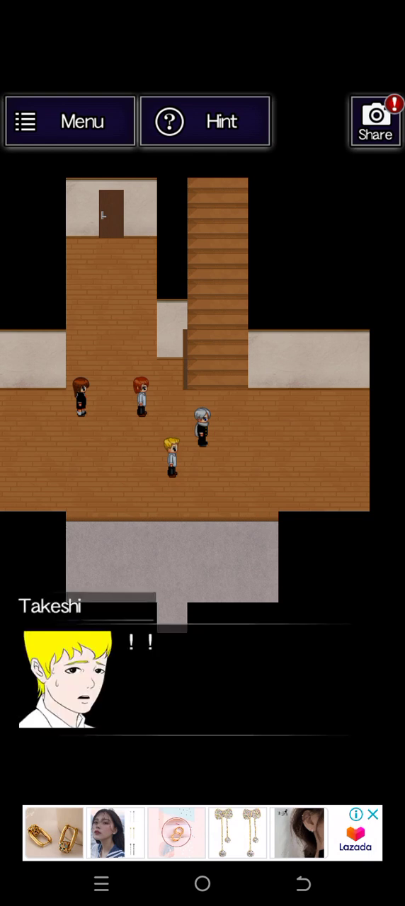
click(202, 453)
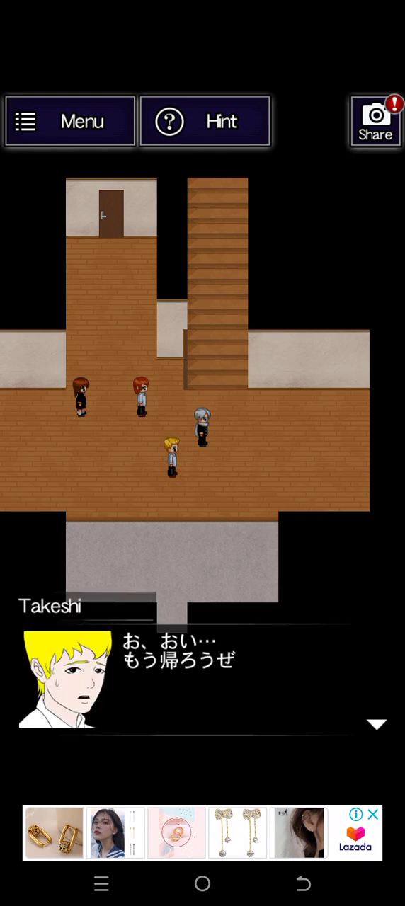
click(203, 453)
click(203, 453)
click(202, 453)
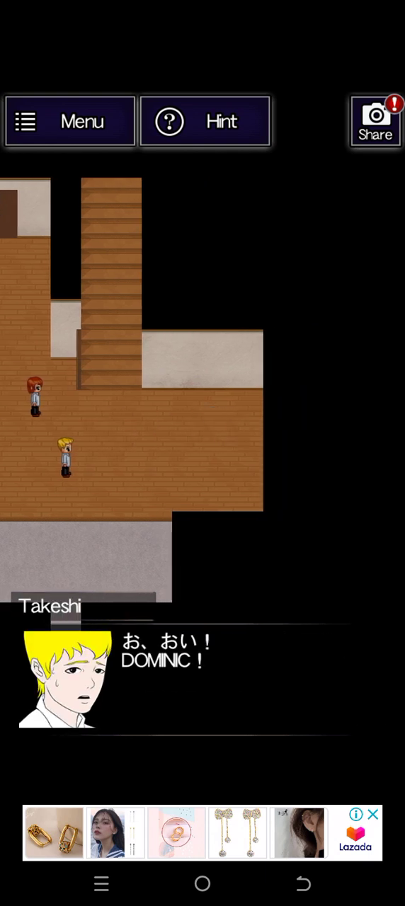
- Finish the dialogue and walk DOMINIC right to the broken plate
click(203, 454)
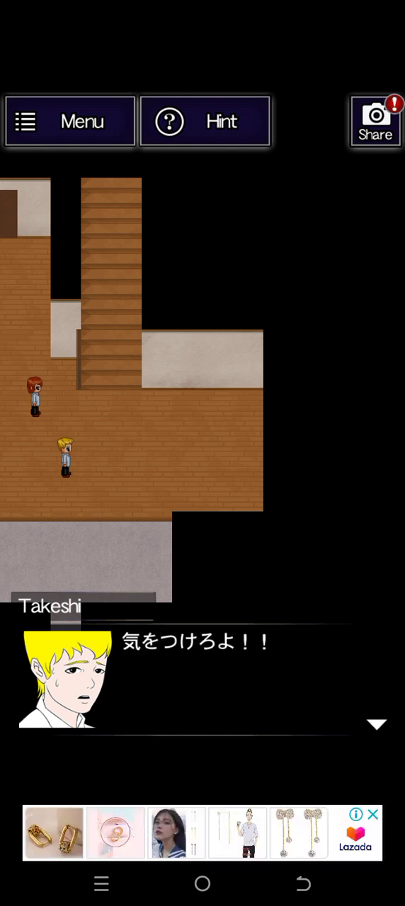
click(203, 453)
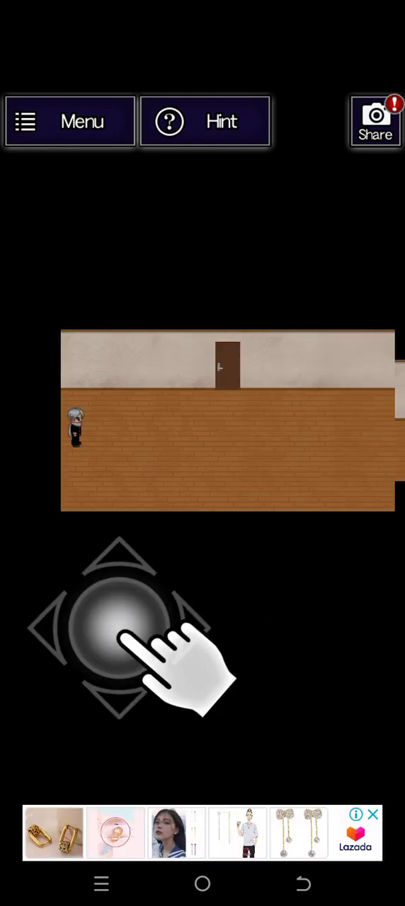
mouse_move(119, 628)
mouse_down()
mouse_move(326, 651)
mouse_move(265, 708)
mouse_move(393, 680)
mouse_move(248, 481)
mouse_move(322, 549)
mouse_up()
drag(248, 549, 368, 609)
drag(305, 581, 383, 587)
- Take the plate fragment and walk DOMINIC back left through the room
click(197, 433)
click(202, 673)
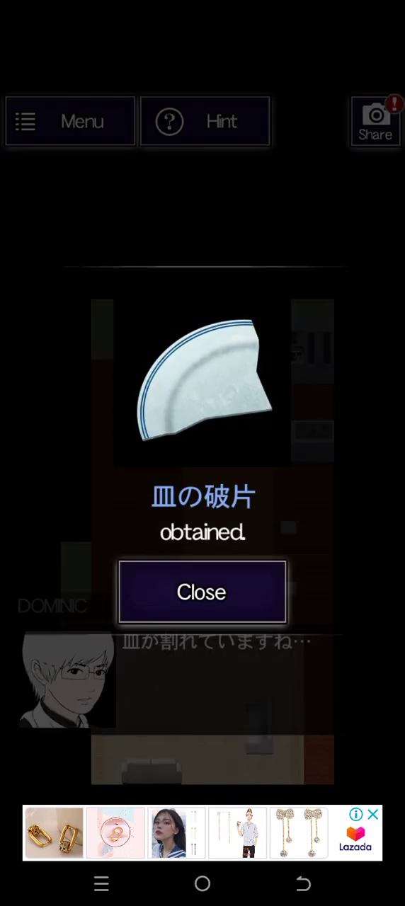
click(203, 592)
click(203, 673)
drag(78, 595, 42, 609)
mouse_move(78, 694)
mouse_down()
mouse_move(77, 764)
mouse_move(42, 743)
mouse_move(29, 743)
mouse_up()
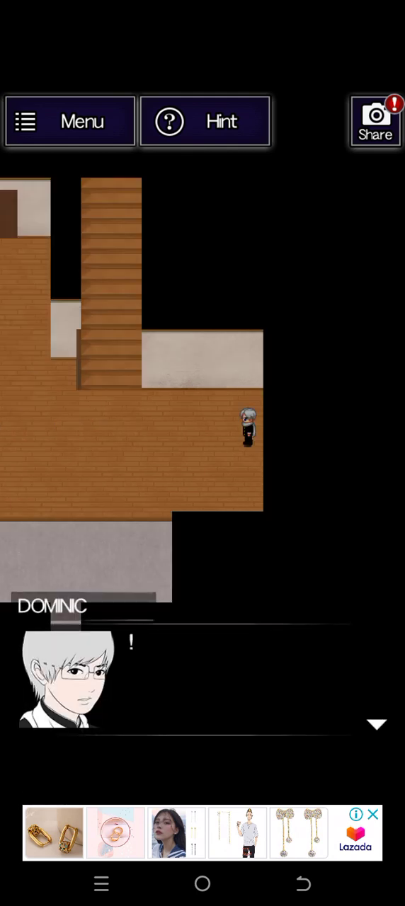
- Dismiss DOMINIC's remarks and walk him into the bedroom along the shelves
click(202, 672)
drag(78, 743, 28, 744)
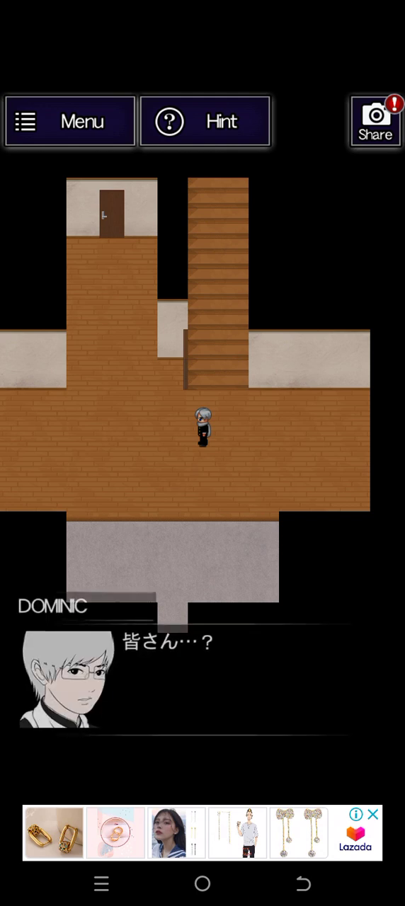
click(202, 673)
mouse_move(107, 538)
mouse_down()
mouse_move(106, 496)
mouse_move(142, 453)
mouse_move(170, 439)
mouse_move(219, 425)
mouse_move(185, 333)
mouse_up()
mouse_move(141, 510)
mouse_down()
mouse_move(141, 467)
mouse_move(227, 467)
mouse_move(127, 453)
mouse_move(186, 382)
mouse_up()
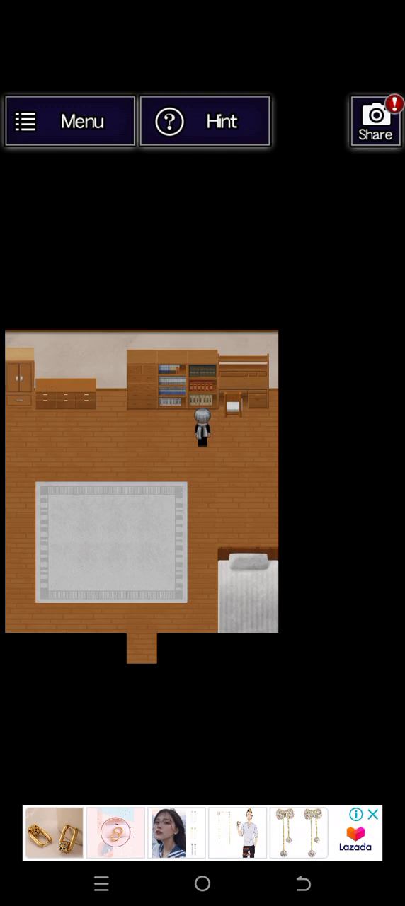
drag(205, 467, 205, 397)
drag(283, 439, 354, 439)
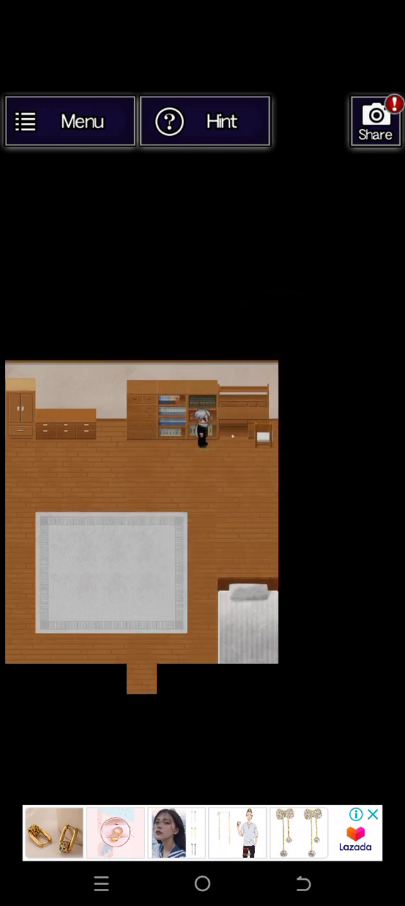
- Pick up the key beside the shelf and walk back into the hallway
click(234, 435)
drag(297, 439, 354, 439)
click(234, 436)
click(203, 592)
mouse_move(71, 680)
mouse_down()
mouse_move(29, 680)
mouse_move(71, 751)
mouse_move(98, 768)
mouse_move(97, 779)
mouse_up()
mouse_move(106, 709)
mouse_down()
mouse_move(43, 708)
mouse_move(71, 750)
mouse_up()
mouse_move(163, 751)
mouse_down()
mouse_move(234, 750)
mouse_move(304, 687)
mouse_move(311, 687)
mouse_move(241, 687)
mouse_move(205, 510)
mouse_up()
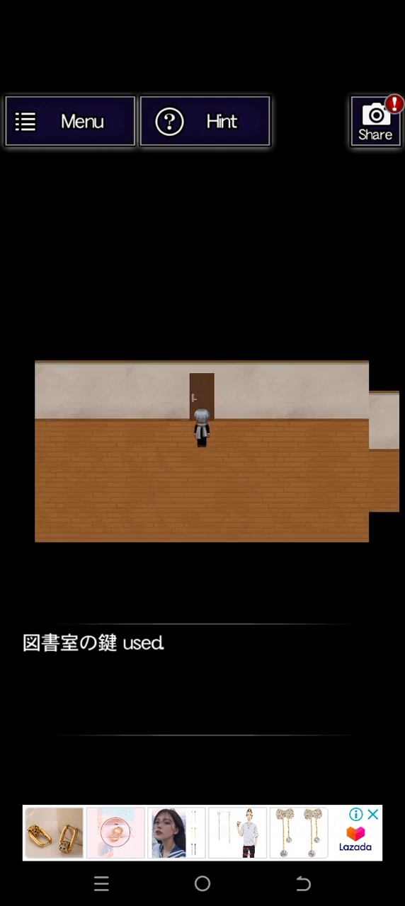
- Enter the library and walk DOMINIC among the bookshelves
click(203, 453)
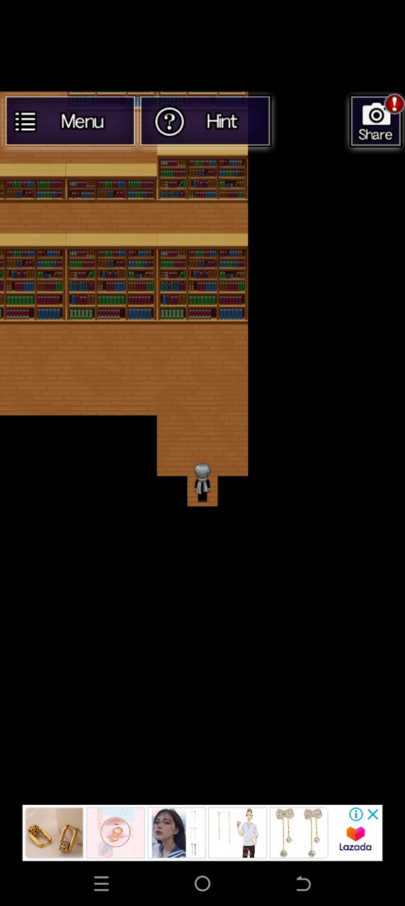
click(162, 410)
click(333, 737)
mouse_move(212, 503)
mouse_down()
mouse_move(162, 375)
mouse_move(99, 404)
mouse_move(71, 319)
mouse_move(64, 439)
mouse_move(42, 425)
mouse_move(28, 425)
mouse_up()
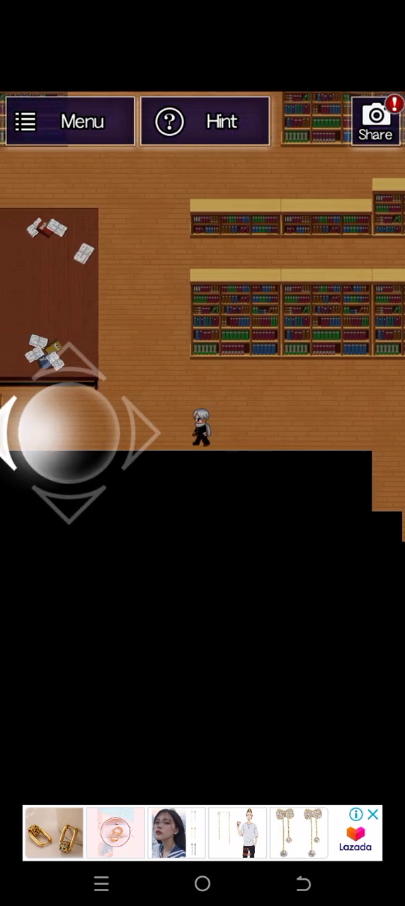
mouse_move(163, 531)
mouse_down()
mouse_move(234, 531)
mouse_move(163, 496)
mouse_move(156, 410)
mouse_up()
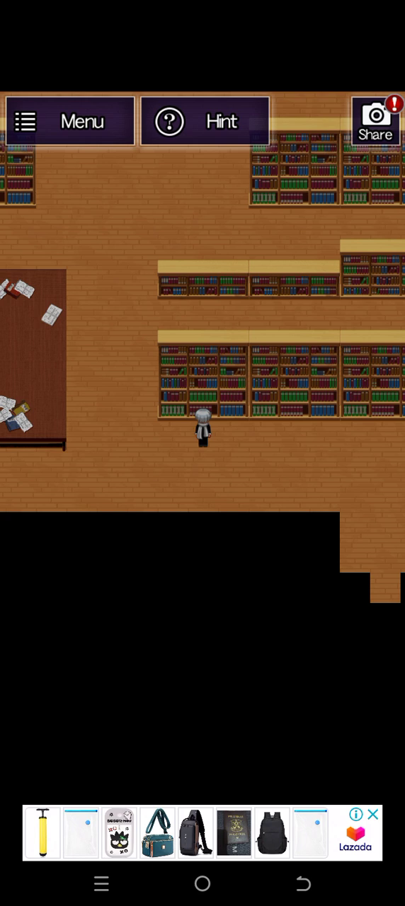
drag(136, 601, 80, 577)
mouse_move(152, 595)
mouse_down()
mouse_move(177, 595)
mouse_move(193, 510)
mouse_up()
- Mute the game sound with the volume keys and keep walking through the library
key(XF86AudioRaiseVolume)
key(XF86AudioLowerVolume)
key(XF86AudioLowerVolume)
drag(85, 637, 99, 552)
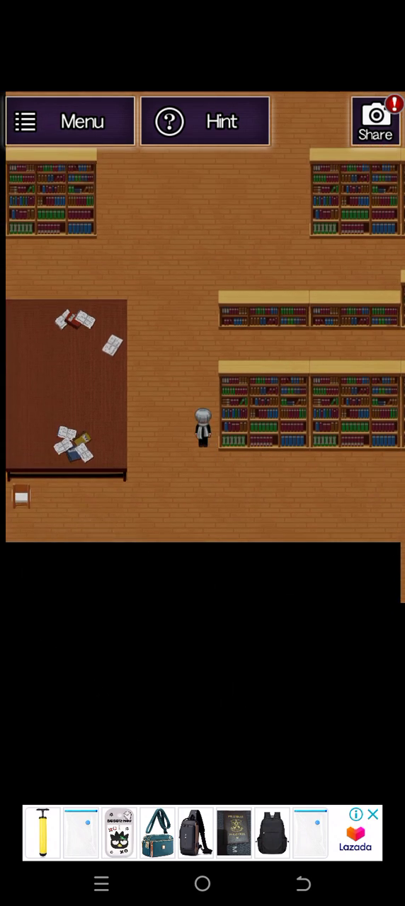
mouse_move(85, 588)
mouse_down()
mouse_move(82, 538)
mouse_move(42, 539)
mouse_up()
mouse_move(128, 630)
mouse_down()
mouse_move(234, 630)
mouse_move(106, 658)
mouse_move(42, 679)
mouse_move(71, 765)
mouse_up()
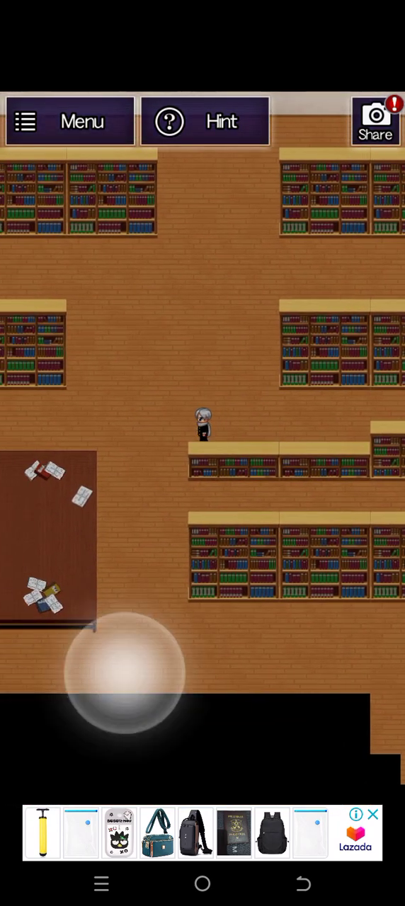
mouse_move(124, 670)
mouse_down()
mouse_move(70, 772)
mouse_move(29, 779)
mouse_move(21, 765)
mouse_up()
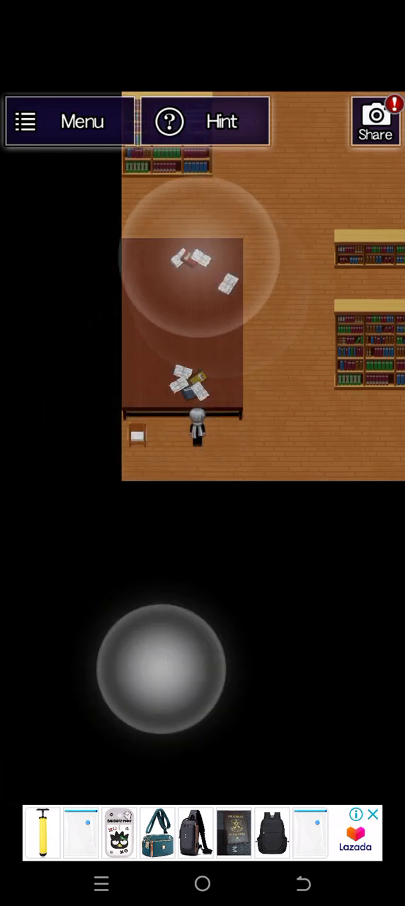
- Walk DOMINIC to the desk with scattered papers and around the chair
mouse_move(202, 637)
mouse_down()
mouse_move(170, 545)
mouse_move(156, 488)
mouse_move(340, 411)
mouse_up()
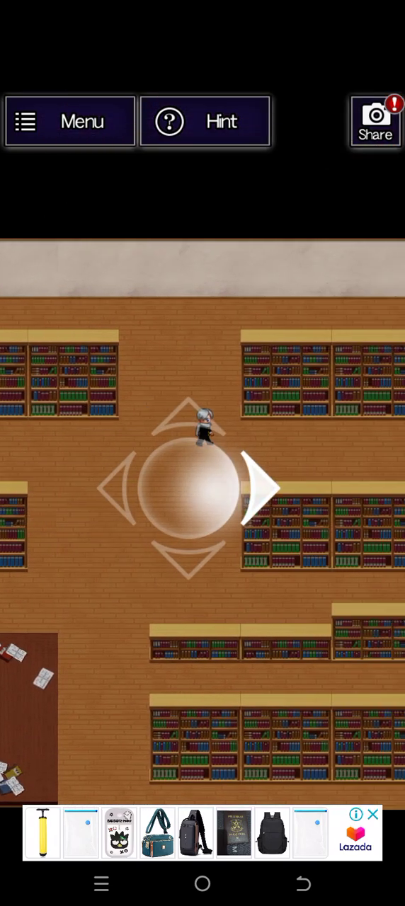
mouse_move(92, 680)
mouse_down()
mouse_move(78, 764)
mouse_move(50, 772)
mouse_move(43, 765)
mouse_move(43, 708)
mouse_up()
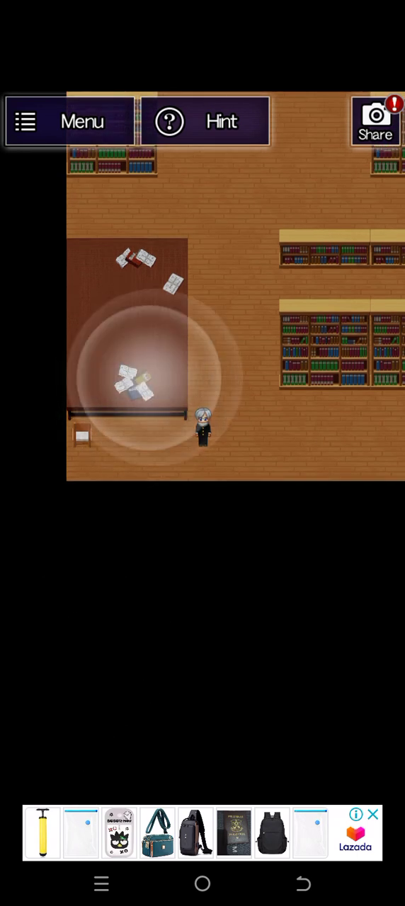
drag(49, 729, 49, 764)
drag(163, 645, 42, 630)
click(202, 382)
drag(81, 627, 21, 626)
click(166, 453)
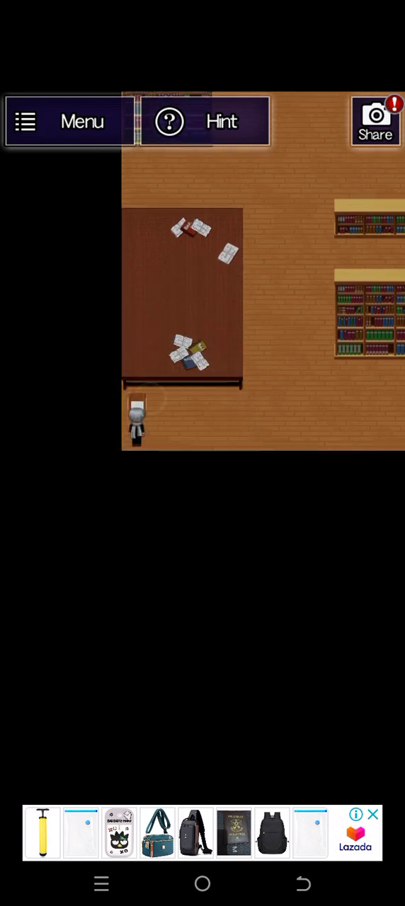
drag(102, 620, 191, 552)
drag(120, 524, 21, 510)
click(152, 432)
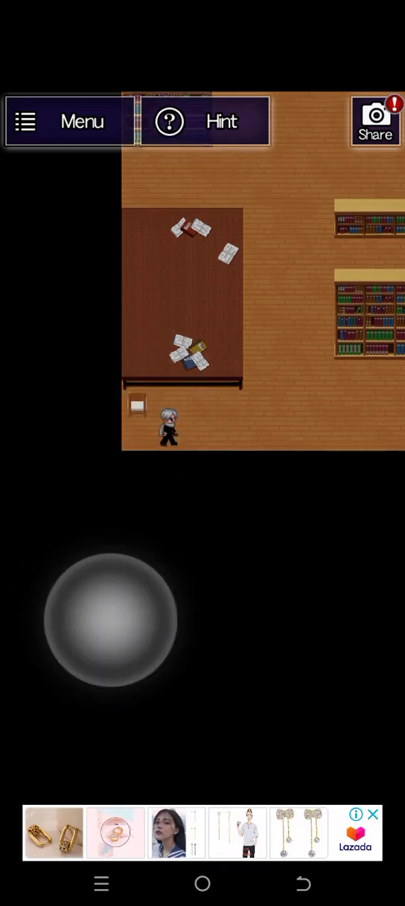
- Walk up past the bookshelves and along the top wall
drag(109, 619, 241, 609)
drag(170, 609, 170, 482)
drag(170, 538, 92, 539)
drag(167, 489, 166, 403)
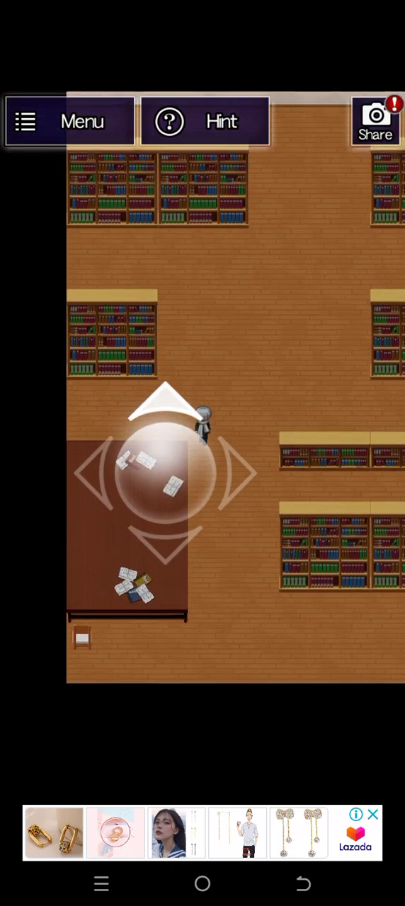
drag(166, 482, 166, 397)
drag(188, 454, 270, 454)
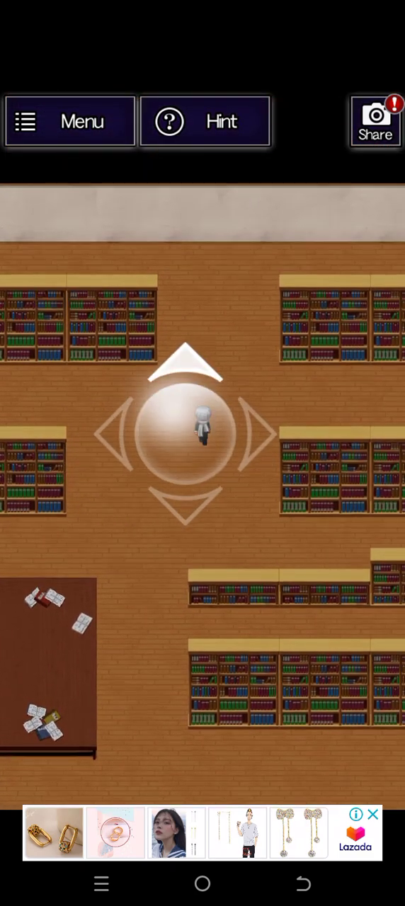
drag(185, 432, 185, 361)
drag(170, 418, 42, 418)
drag(95, 418, 29, 418)
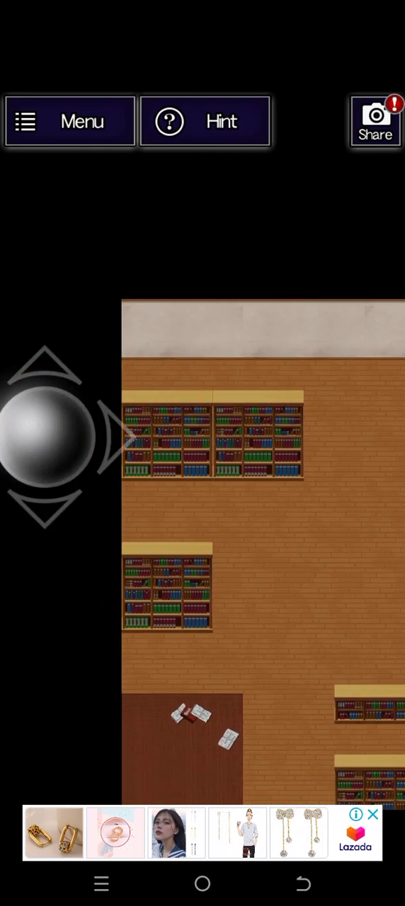
drag(46, 439, 46, 368)
drag(170, 481, 298, 481)
drag(227, 481, 227, 560)
- Walk down between the shelves, then back up the aisle toward the desk
click(82, 528)
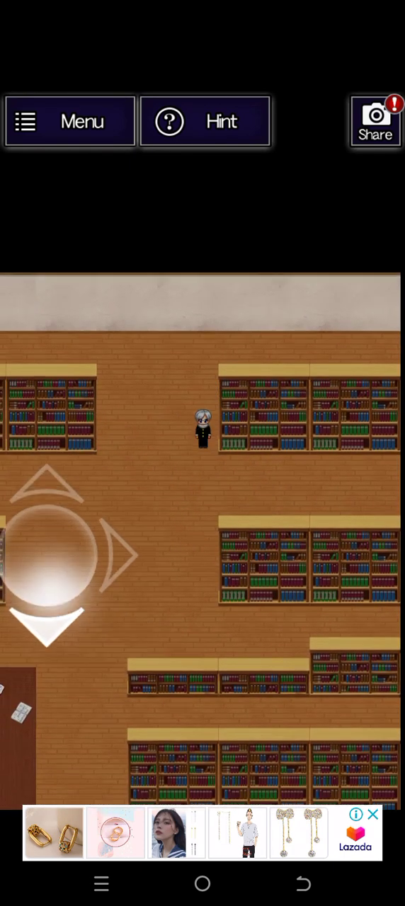
mouse_move(46, 528)
mouse_down()
mouse_move(46, 708)
mouse_move(14, 701)
mouse_up()
drag(113, 679, 113, 750)
drag(60, 709, 7, 708)
drag(127, 684, 206, 683)
drag(127, 683, 205, 683)
drag(102, 637, 102, 567)
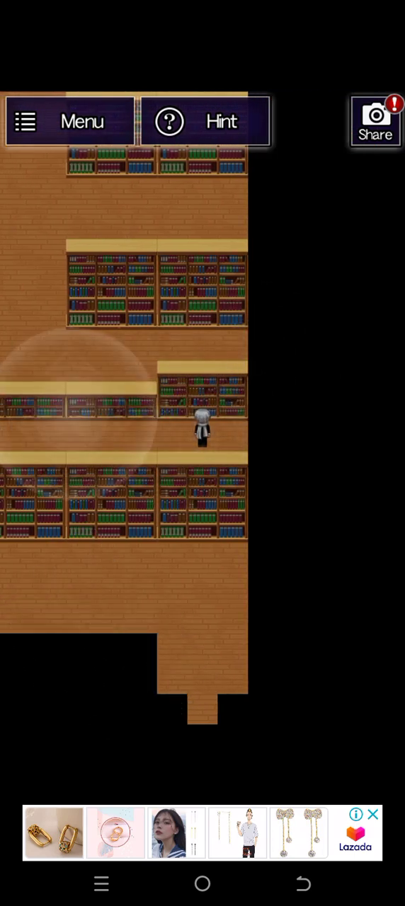
drag(78, 418, 28, 418)
drag(162, 263, 223, 294)
drag(113, 699, 43, 699)
drag(248, 531, 311, 531)
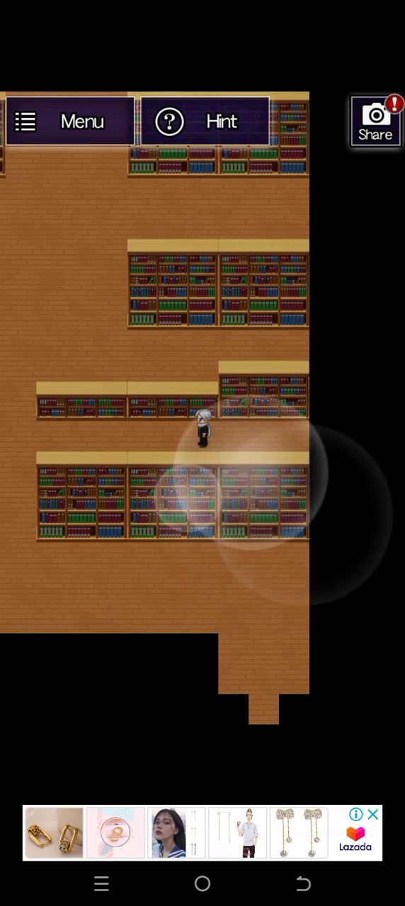
drag(78, 701, 22, 701)
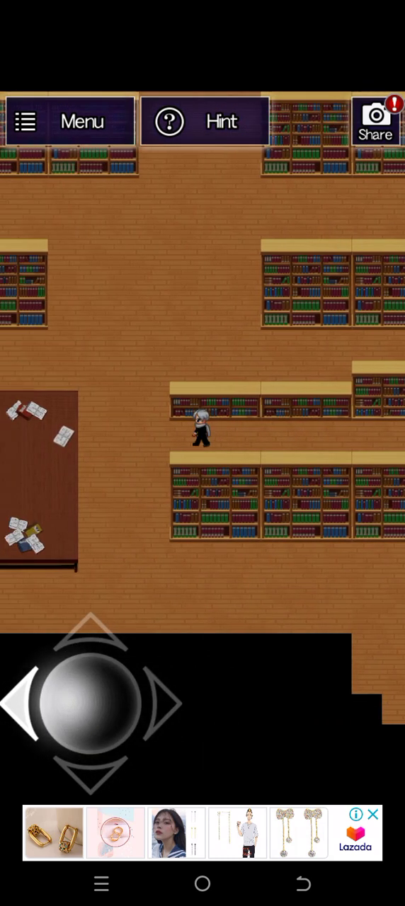
drag(77, 701, 28, 652)
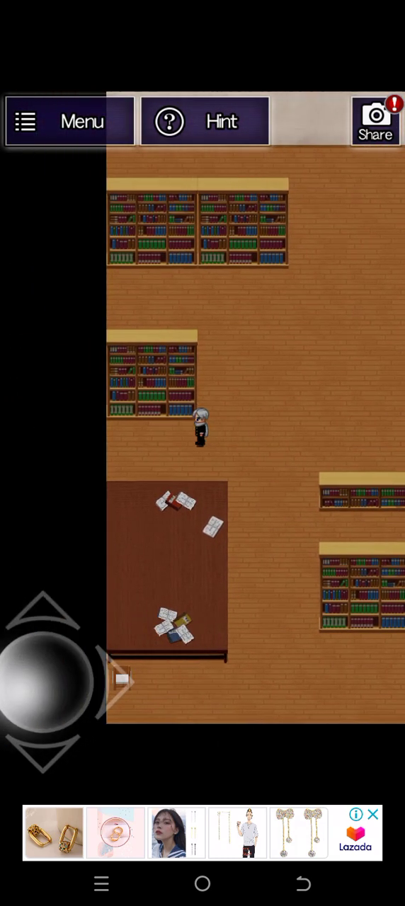
drag(92, 694, 205, 680)
drag(106, 580, 99, 509)
mouse_move(70, 559)
mouse_down()
mouse_move(21, 560)
mouse_move(71, 496)
mouse_up()
drag(141, 397, 141, 368)
drag(92, 658, 283, 701)
drag(219, 701, 220, 623)
drag(191, 397, 191, 333)
drag(184, 425, 184, 382)
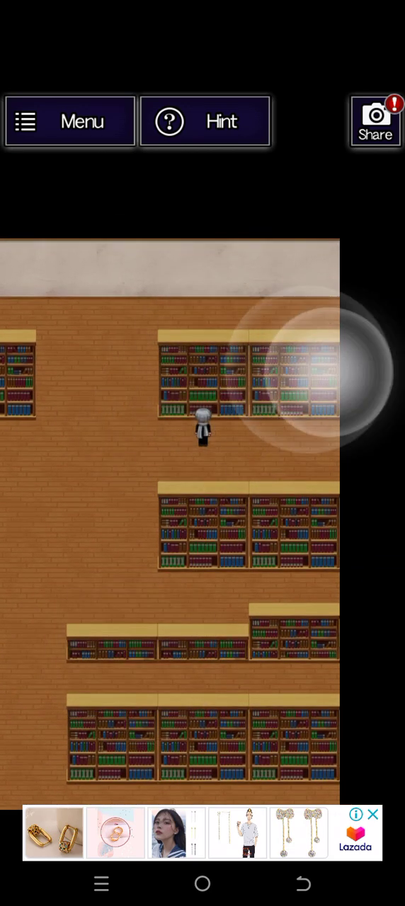
drag(99, 694, 42, 709)
mouse_move(99, 743)
mouse_down()
mouse_move(128, 786)
mouse_move(234, 750)
mouse_up()
drag(234, 665, 234, 609)
drag(255, 424, 255, 368)
drag(145, 683, 205, 737)
mouse_move(142, 716)
mouse_down()
mouse_move(42, 715)
mouse_move(28, 751)
mouse_up()
drag(64, 758, 21, 758)
click(209, 482)
mouse_move(134, 751)
mouse_down()
mouse_move(162, 772)
mouse_move(116, 786)
mouse_up()
drag(203, 297, 202, 340)
mouse_move(106, 672)
mouse_down()
mouse_move(107, 744)
mouse_move(36, 736)
mouse_up()
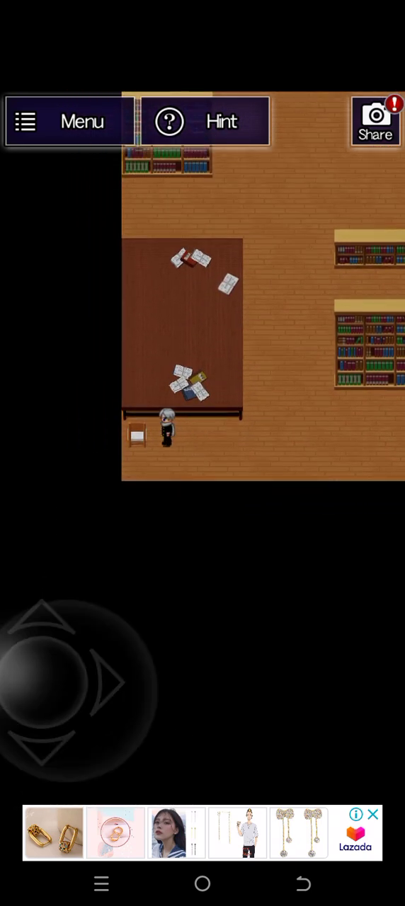
- Step out the lower doorway, re-enter the library, and bring up the pause menu
drag(142, 651, 234, 652)
mouse_move(198, 680)
mouse_down()
mouse_move(198, 765)
mouse_move(269, 722)
mouse_up()
drag(227, 722, 227, 779)
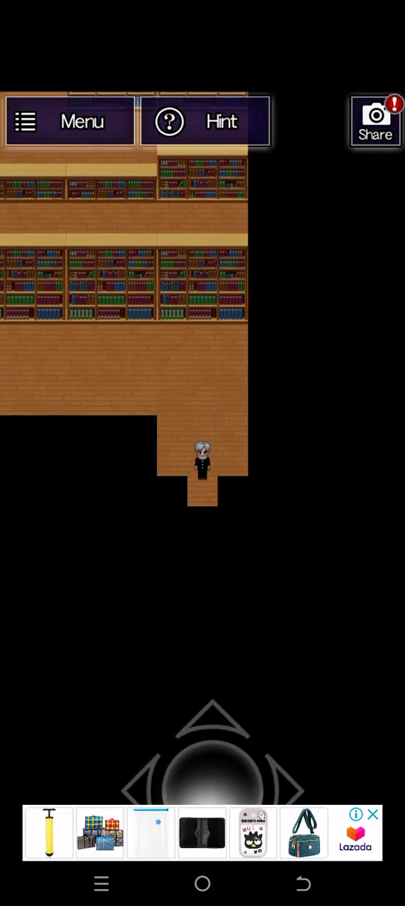
drag(134, 637, 134, 567)
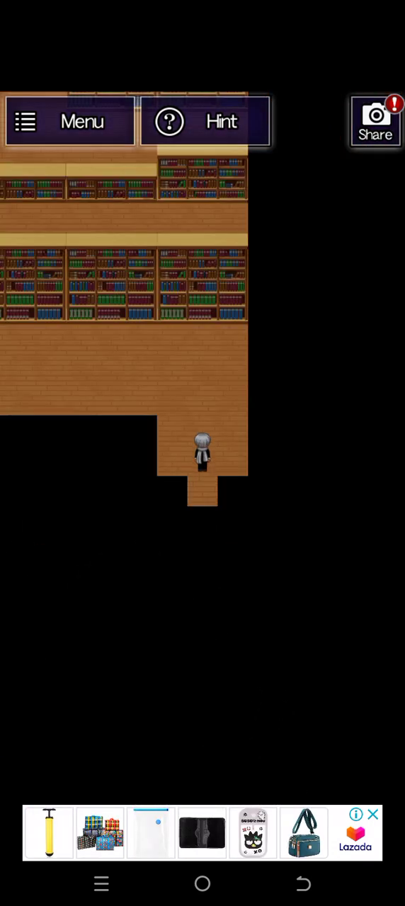
mouse_move(78, 638)
mouse_down()
mouse_move(78, 580)
mouse_move(29, 602)
mouse_up()
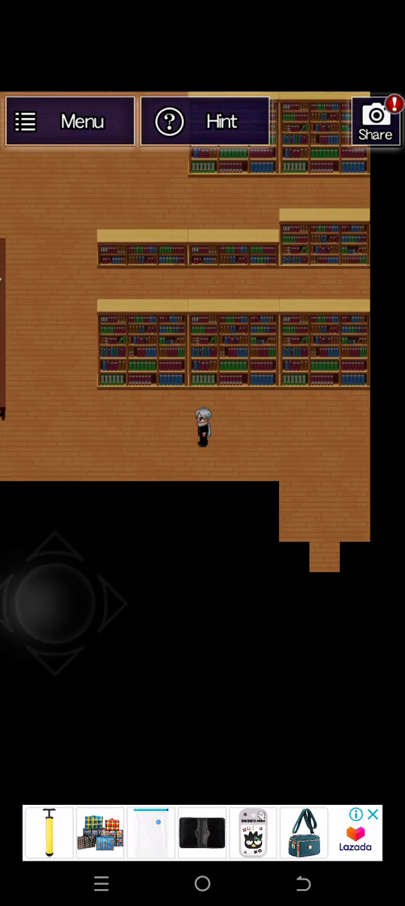
click(320, 326)
drag(103, 677, 49, 676)
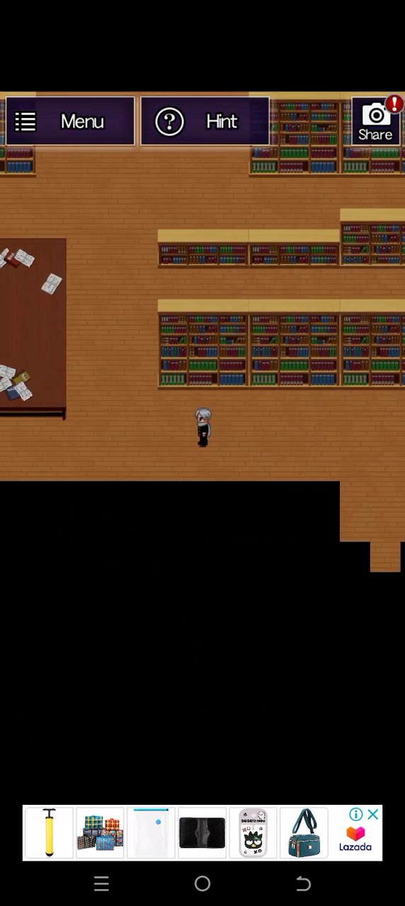
key(XF86AudioLowerVolume)
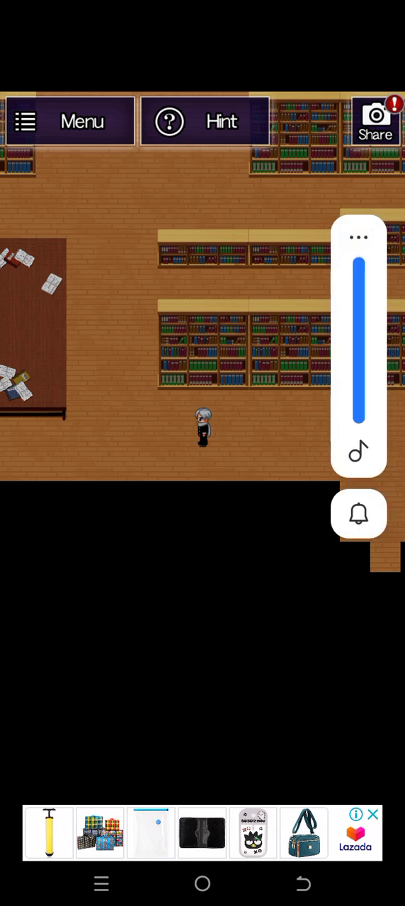
drag(67, 602, 134, 453)
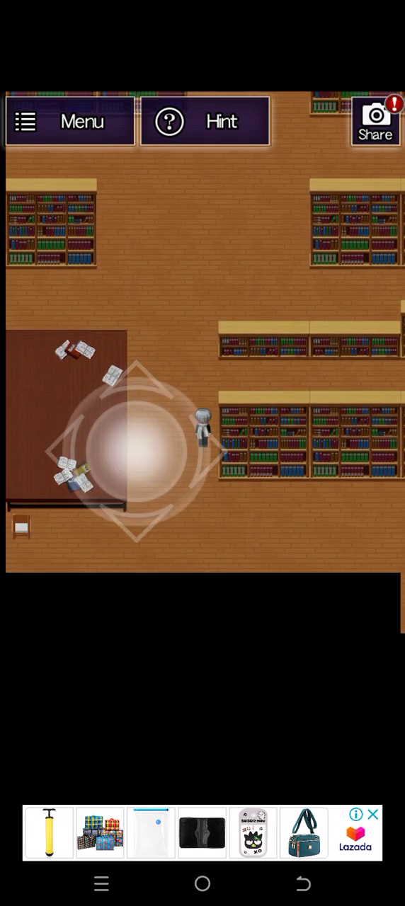
drag(109, 538, 163, 521)
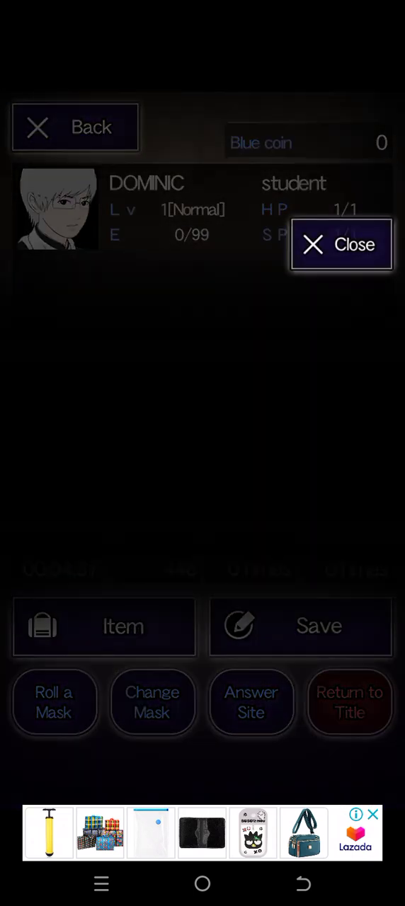
- View the inventory holding the plate shard, then return to the status screen
click(340, 247)
click(104, 626)
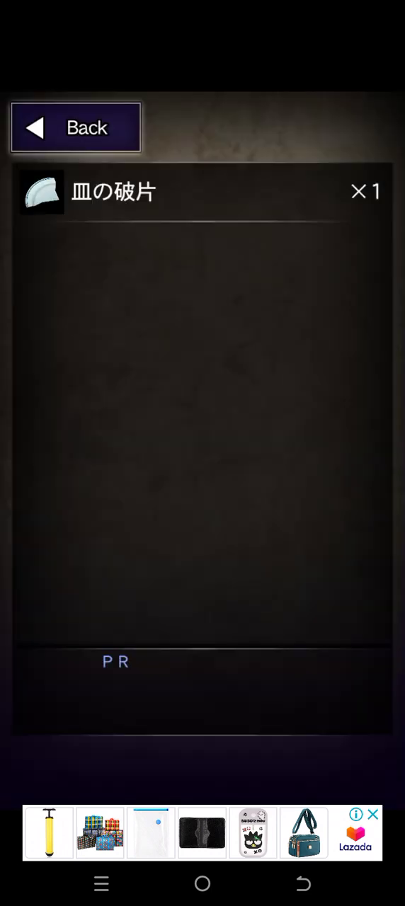
click(76, 127)
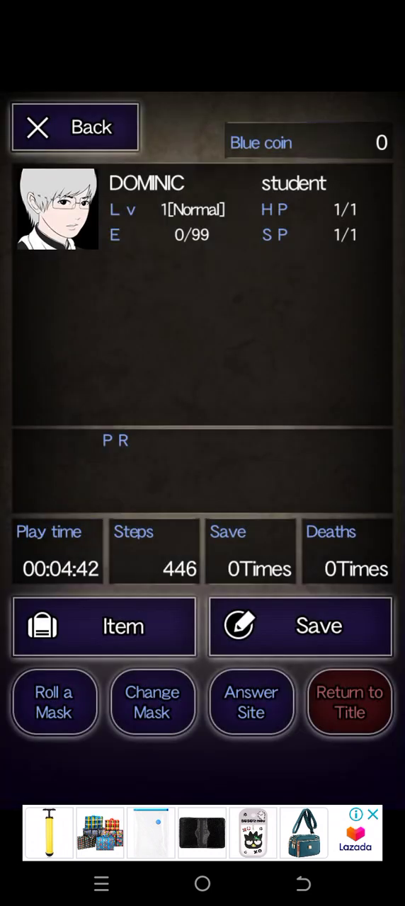
- Save into File 1, dismiss the notice, and return to the library
click(301, 626)
click(202, 286)
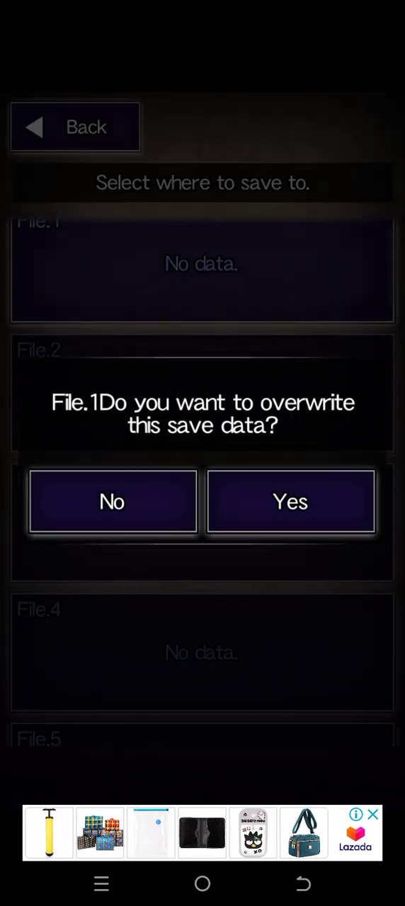
click(290, 504)
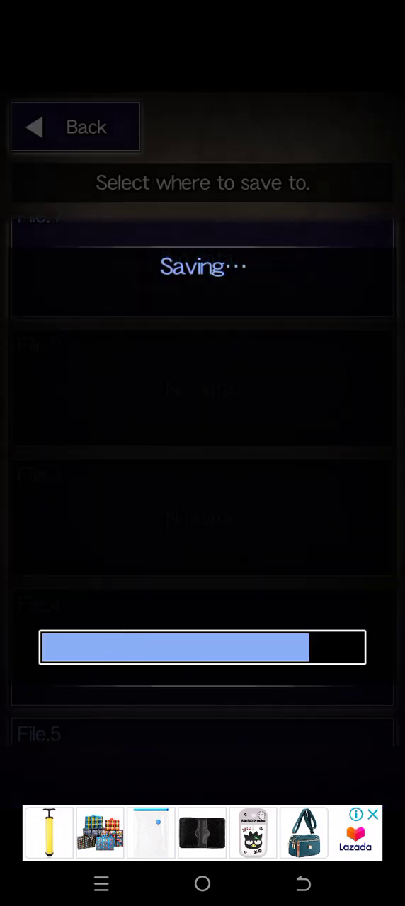
click(202, 647)
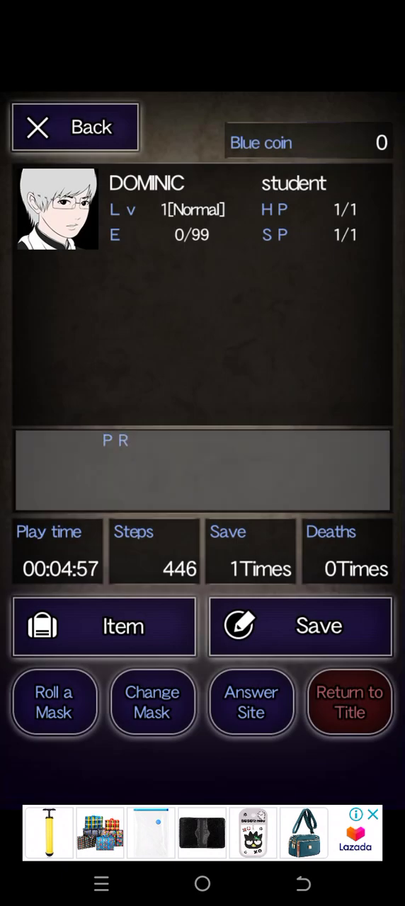
click(74, 127)
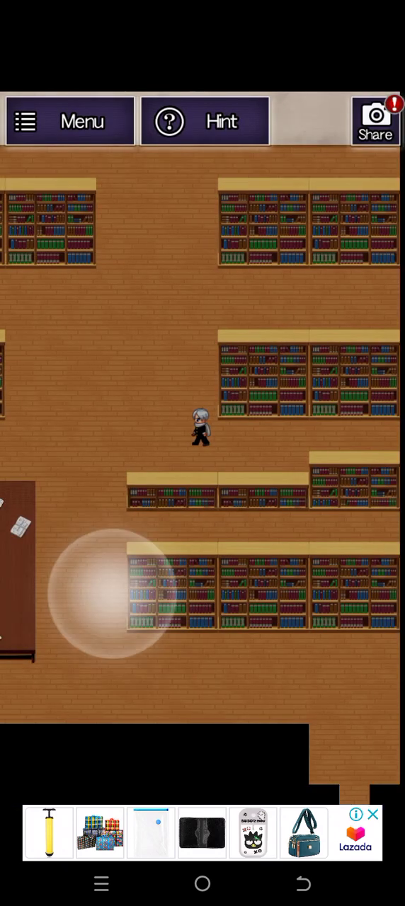
- Walk DOMINIC across the library and out its lower exit
drag(106, 595, 206, 439)
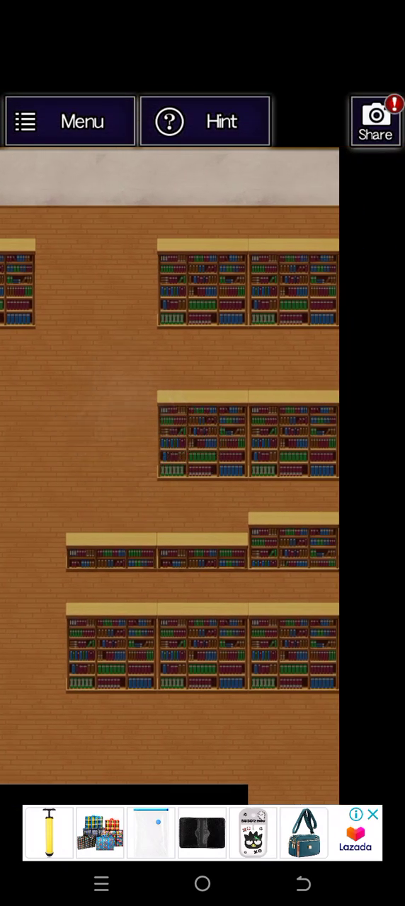
drag(77, 630, 42, 567)
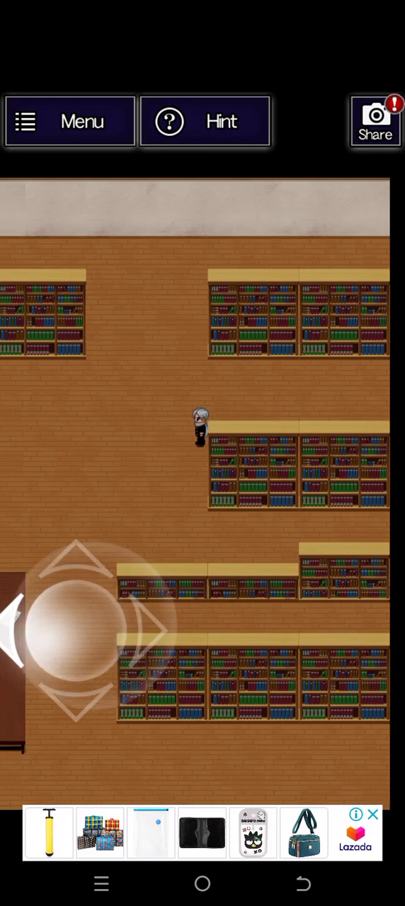
drag(77, 630, 50, 737)
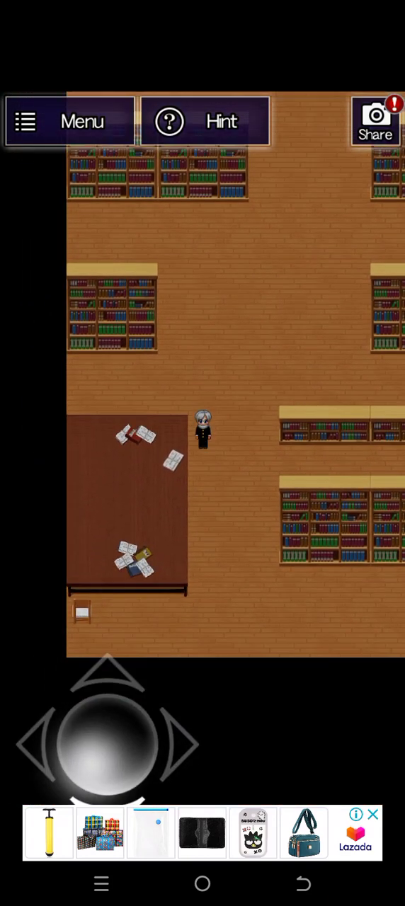
drag(49, 736, 145, 510)
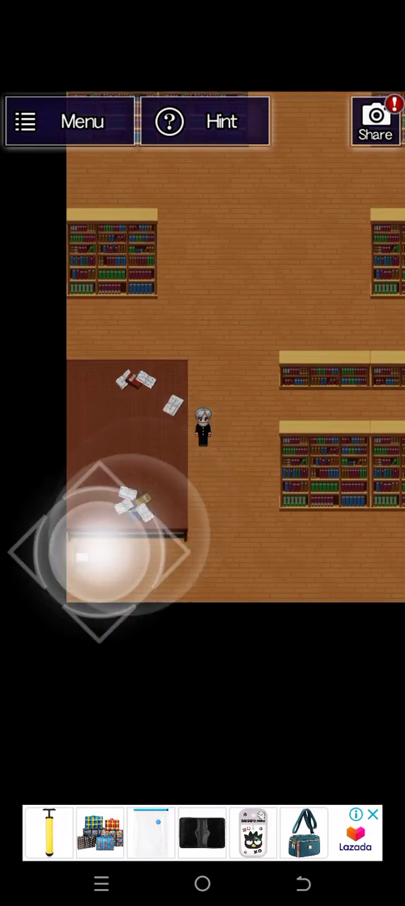
mouse_move(121, 658)
mouse_down()
mouse_move(198, 751)
mouse_move(262, 751)
mouse_up()
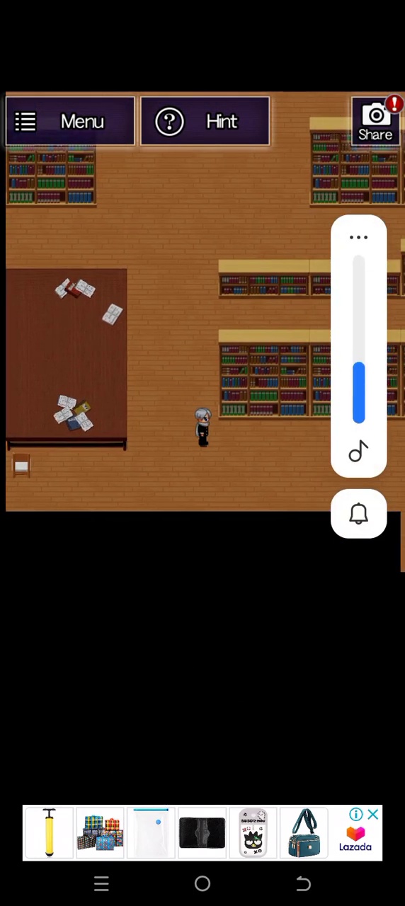
drag(203, 750, 269, 751)
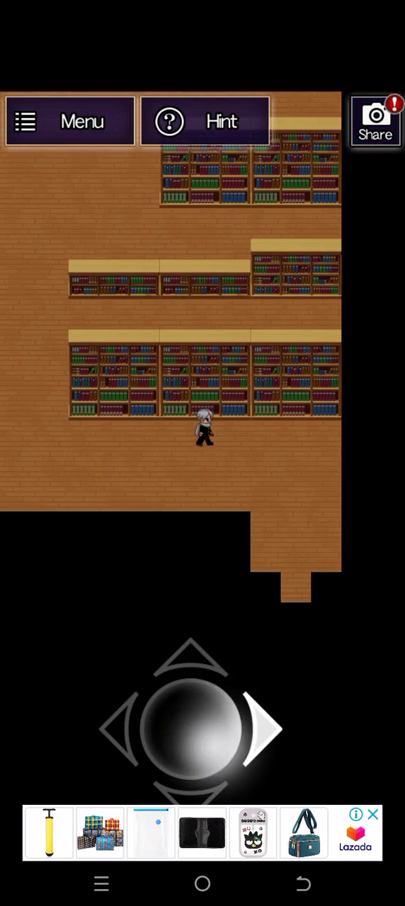
drag(219, 750, 212, 793)
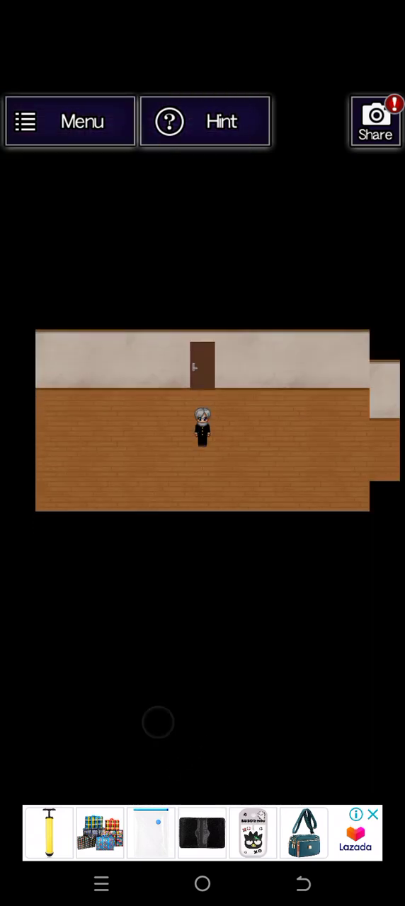
drag(113, 716, 49, 719)
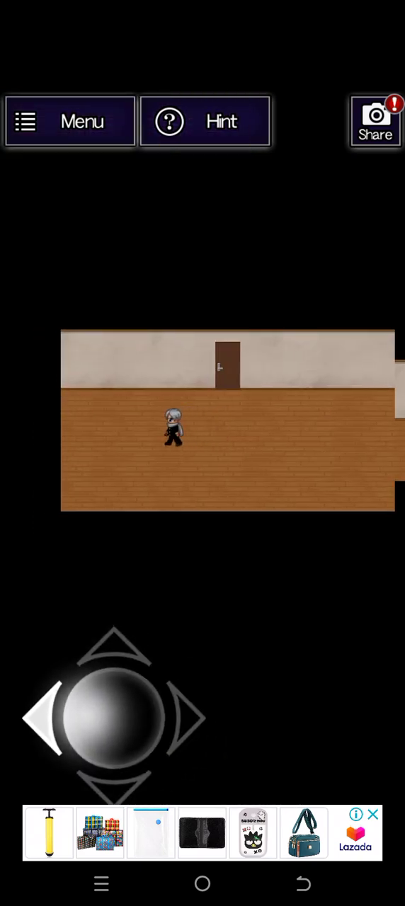
- Walk left, climb the stairs onto the bedroom rug, and take a screenshot to share
drag(92, 716, 28, 719)
drag(64, 680, 67, 624)
mouse_move(64, 680)
mouse_down()
mouse_move(67, 616)
mouse_move(142, 588)
mouse_up()
drag(163, 560, 163, 496)
drag(134, 531, 134, 468)
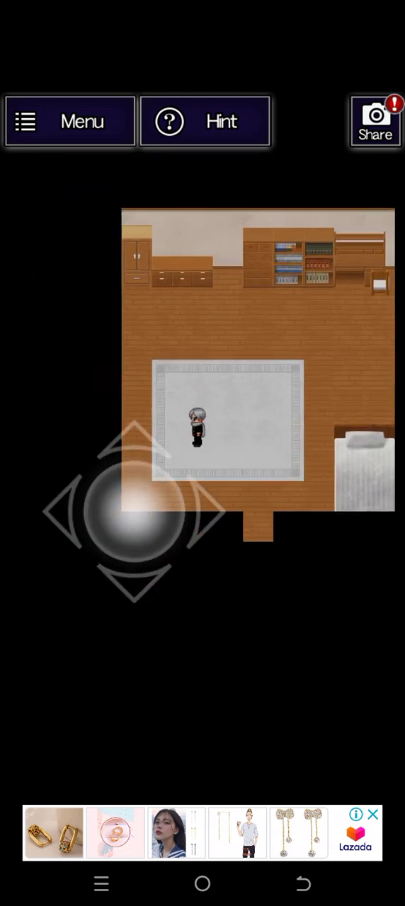
click(375, 122)
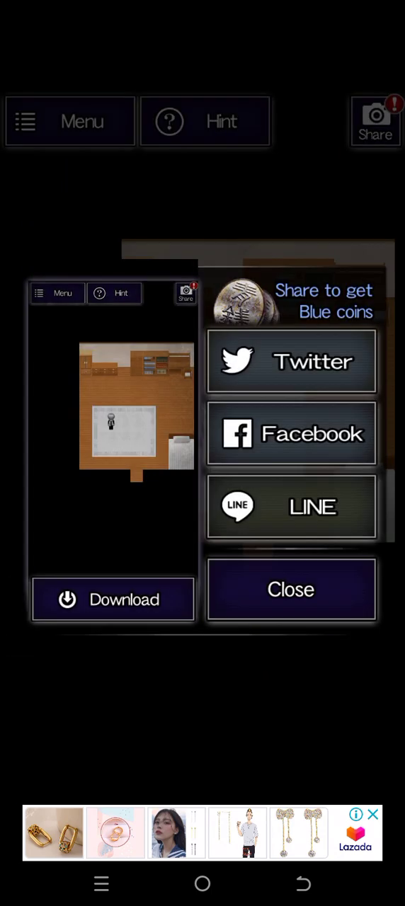
- Close the Share dialog, confirm overwriting File 1, and return to the bedroom
click(291, 590)
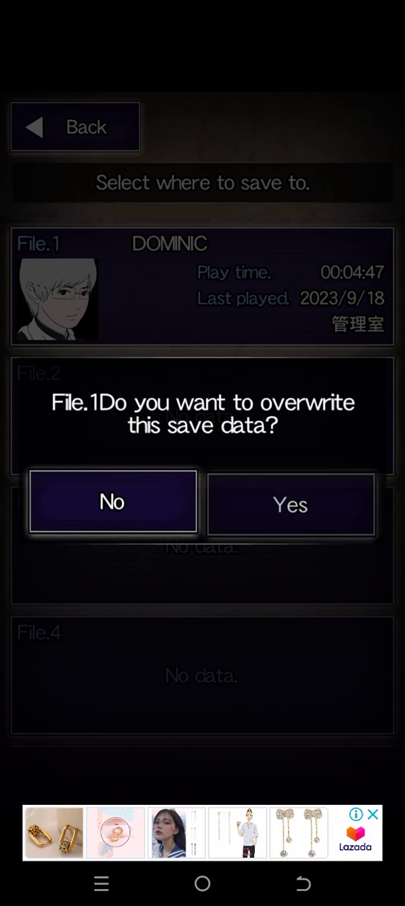
click(291, 504)
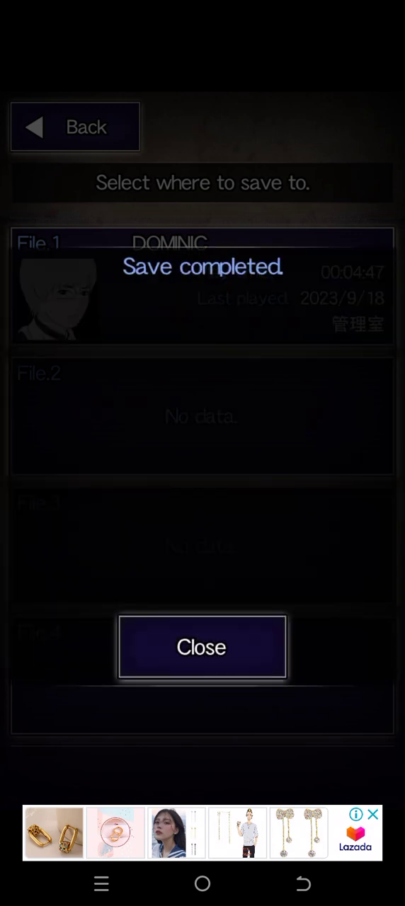
click(202, 647)
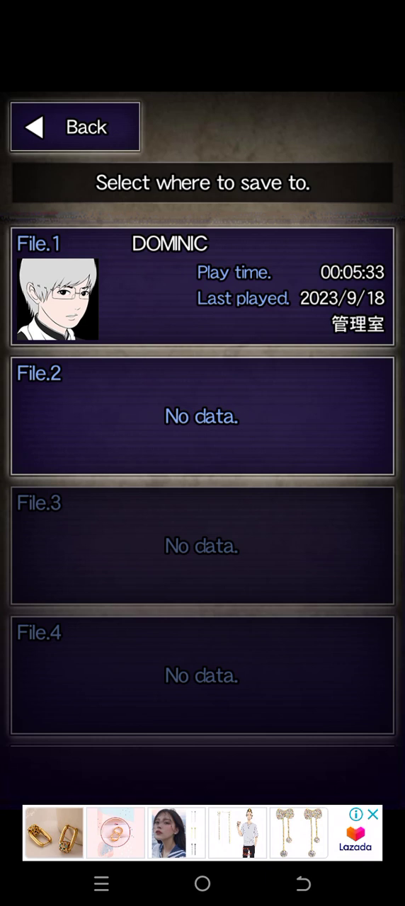
click(75, 126)
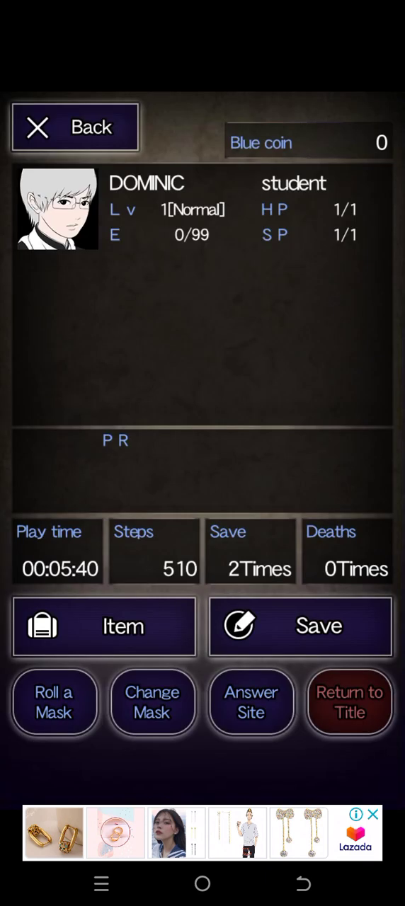
click(75, 127)
- Walk DOMINIC across the rug and up to the dresser in the top-left corner
drag(113, 602, 170, 602)
drag(138, 641, 39, 509)
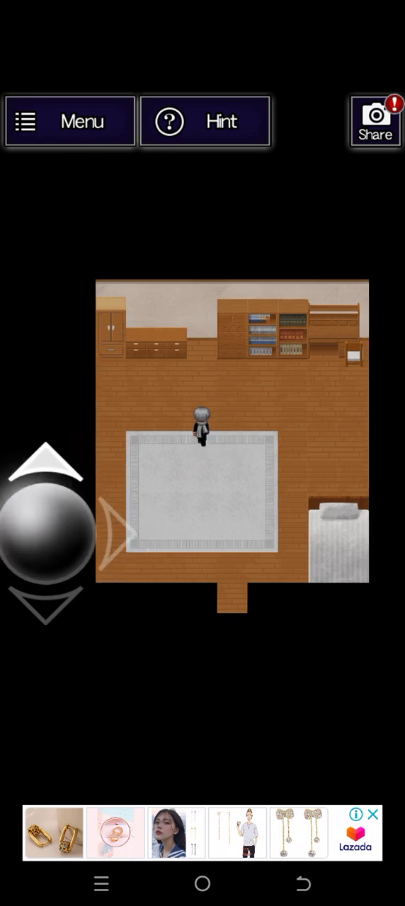
drag(39, 510, 70, 567)
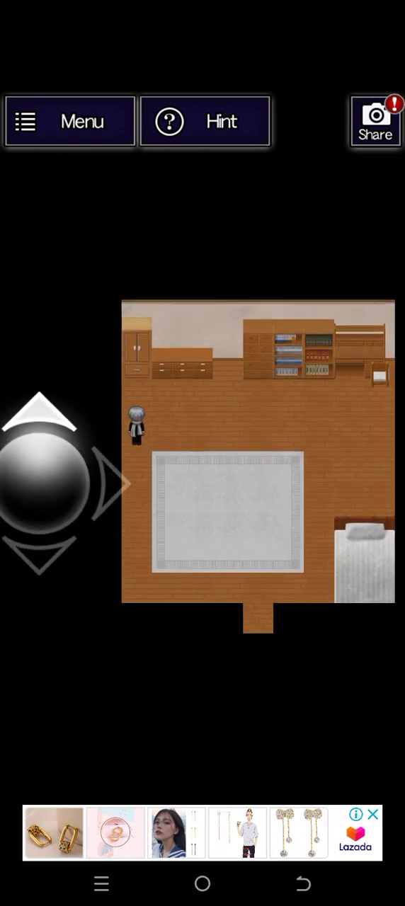
drag(32, 496, 145, 375)
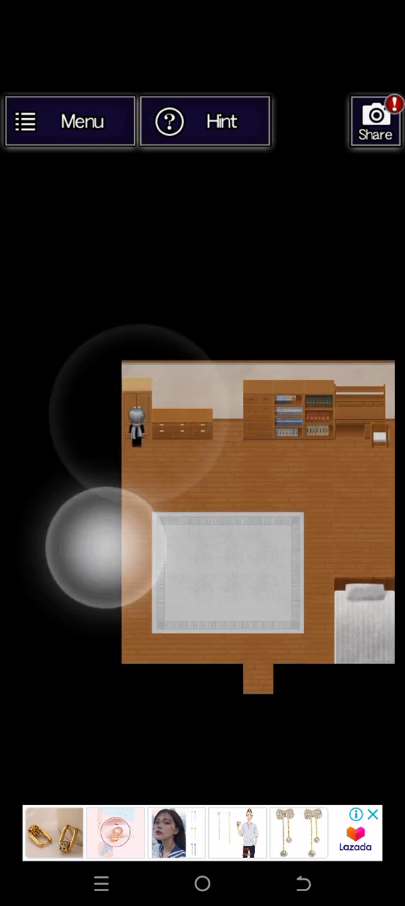
- Walk DOMINIC back onto the rug, along its edge, and stop at its top
drag(99, 549, 205, 708)
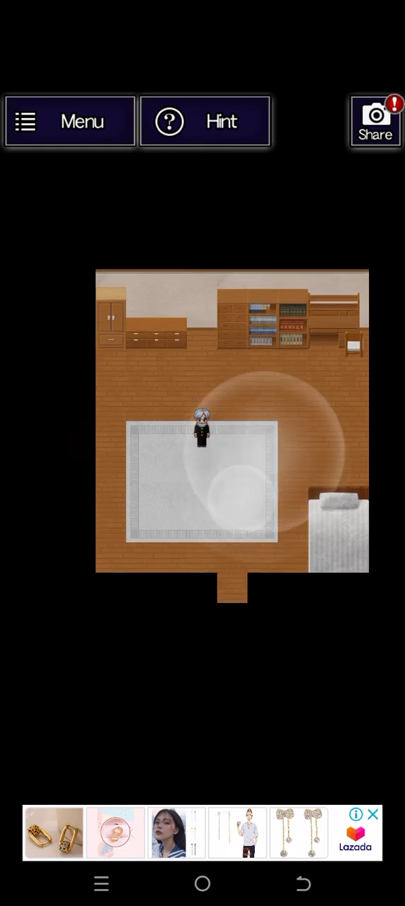
mouse_move(124, 712)
mouse_down()
mouse_move(177, 779)
mouse_move(170, 779)
mouse_up()
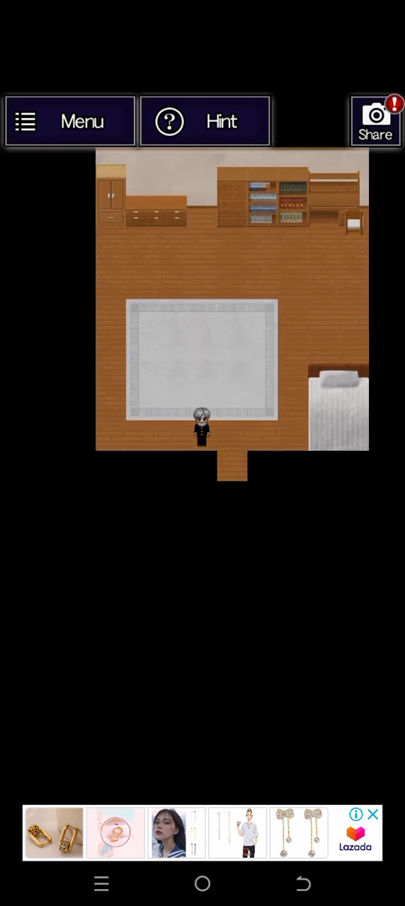
mouse_move(121, 694)
mouse_down()
mouse_move(43, 545)
mouse_move(57, 623)
mouse_move(135, 730)
mouse_up()
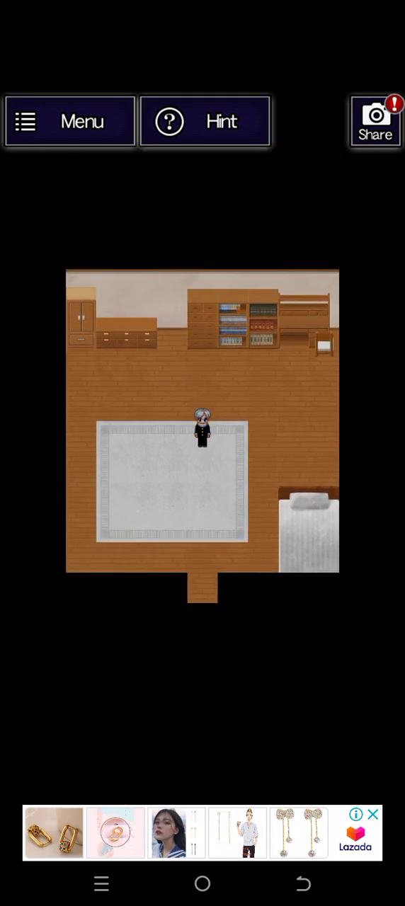